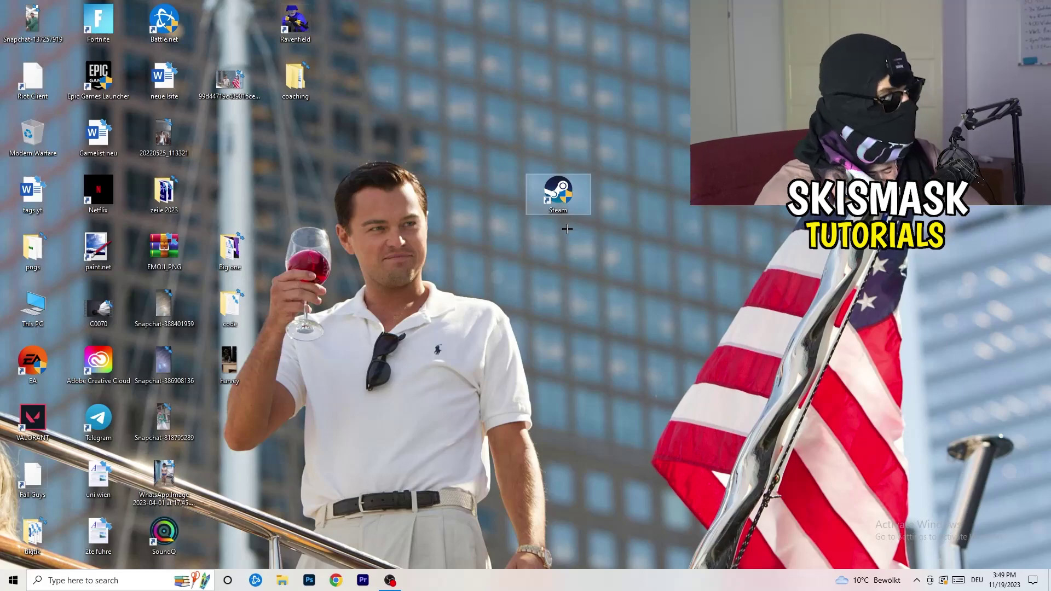
Step: Review the compatibility settings in the Steam desktop shortcut's properties and accept them
{"action": "right_click", "coordinate": [566, 193]}
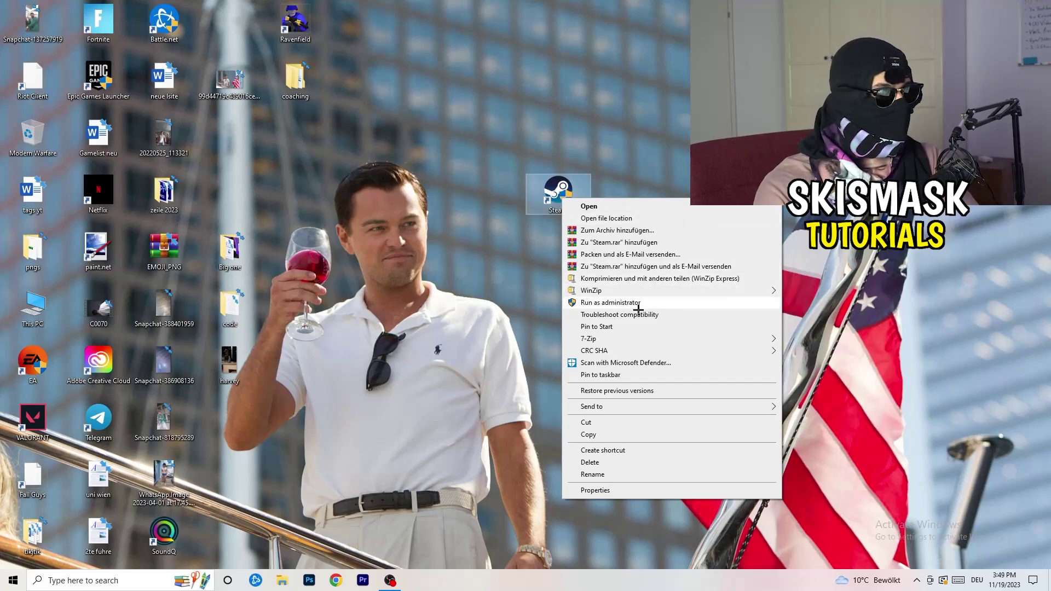
{"action": "left_click", "coordinate": [595, 491]}
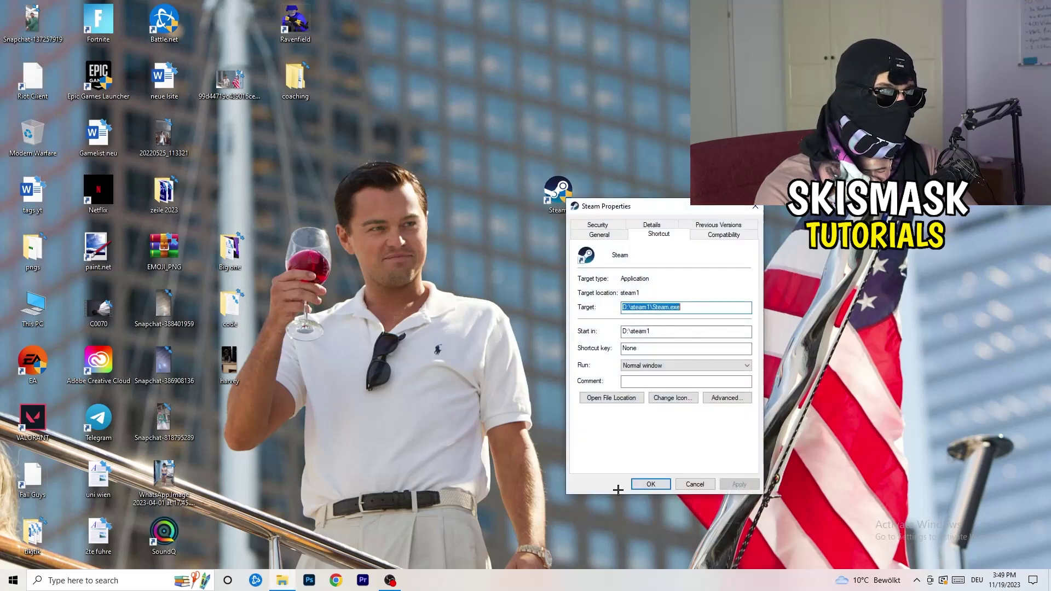
{"action": "left_click_drag", "start_coordinate": [657, 204], "coordinate": [470, 157]}
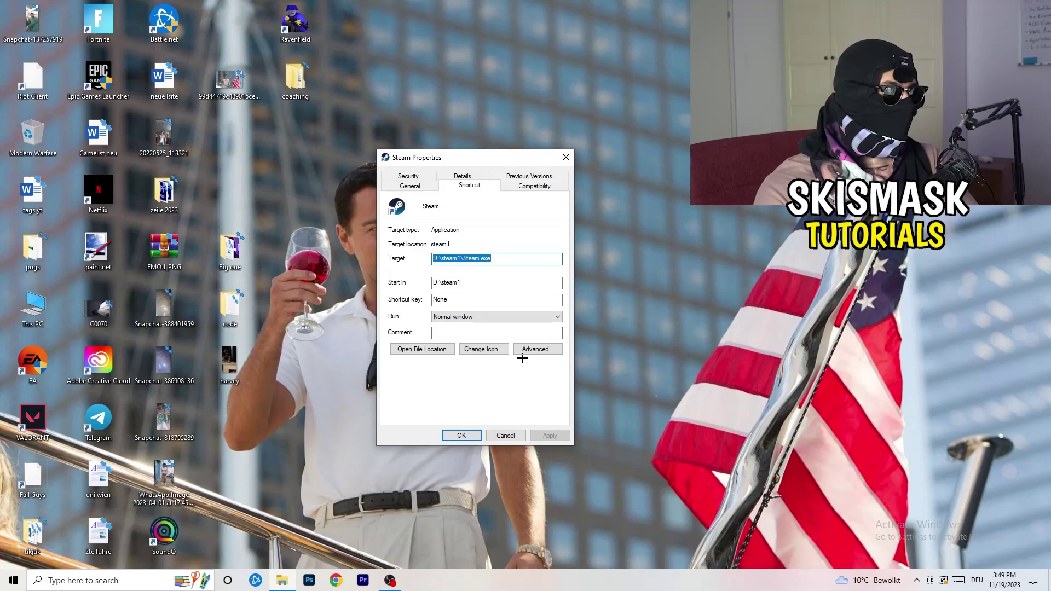
{"action": "left_click", "coordinate": [538, 187]}
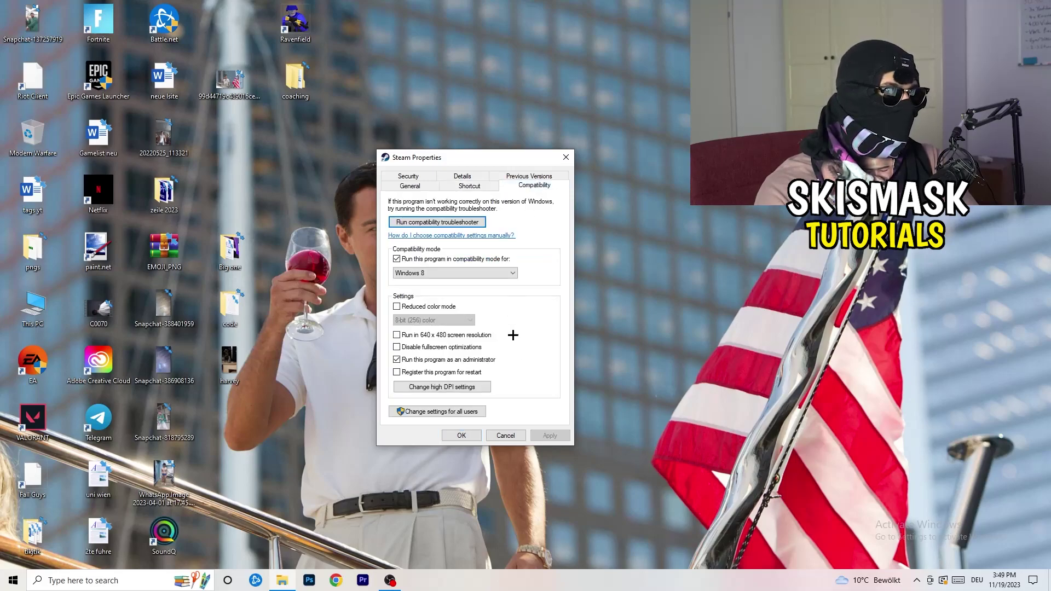
{"action": "left_click_drag", "start_coordinate": [483, 161], "coordinate": [606, 115]}
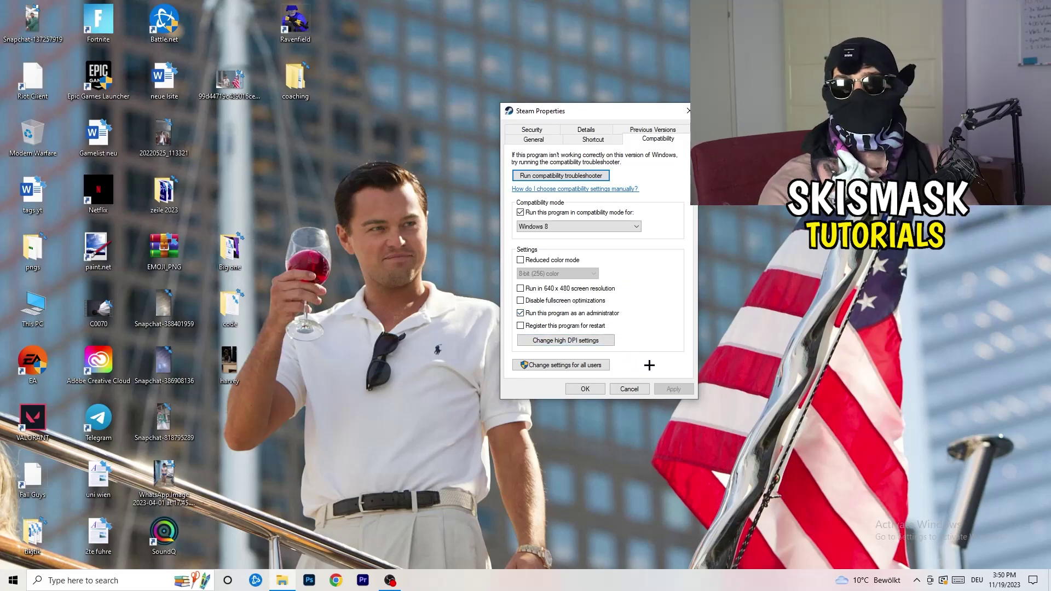
{"action": "left_click", "coordinate": [591, 389]}
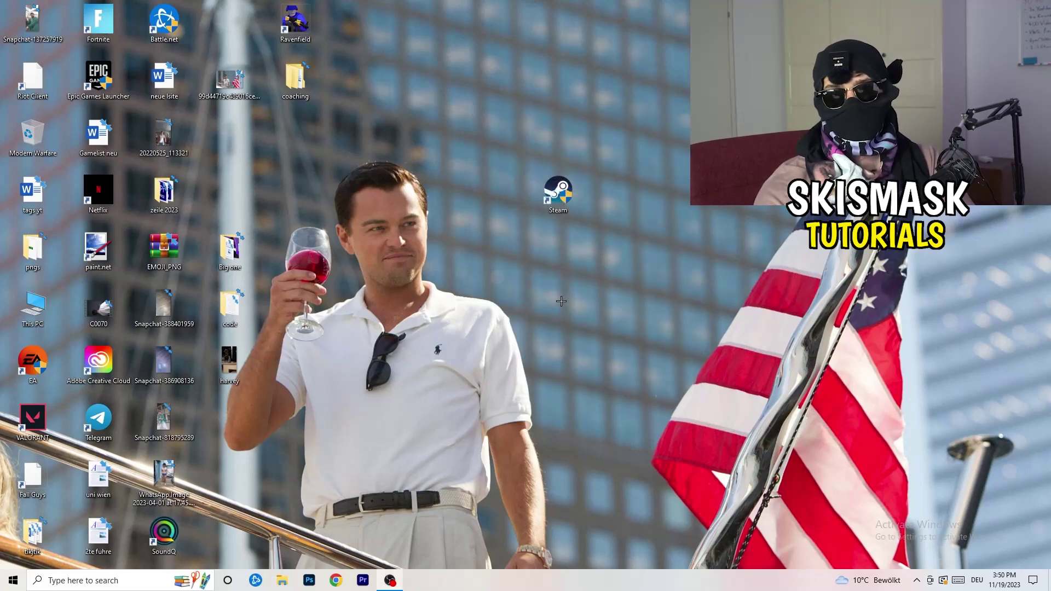
Step: Move the Steam shortcut closer to the other desktop icons and recheck the compatibility settings in its properties
{"action": "left_click_drag", "start_coordinate": [561, 192], "coordinate": [495, 193]}
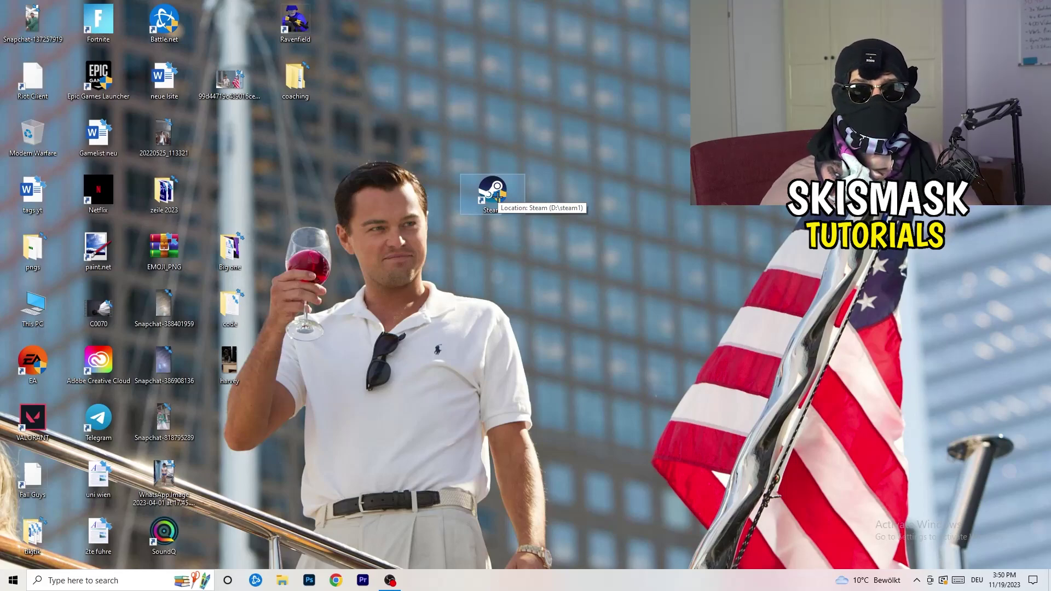
{"action": "left_click_drag", "start_coordinate": [498, 197], "coordinate": [367, 197]}
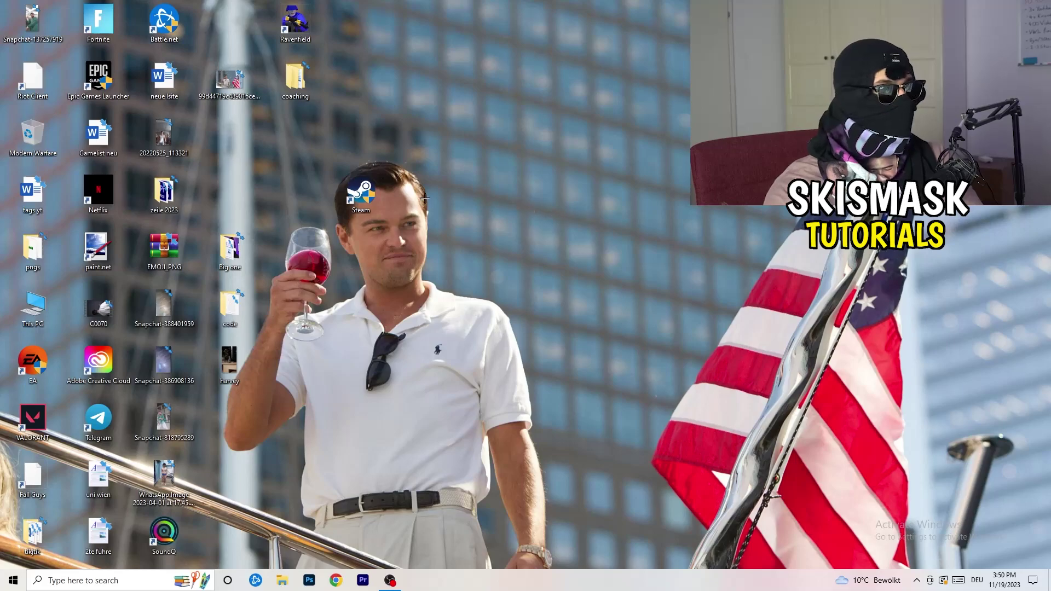
{"action": "right_click", "coordinate": [363, 204]}
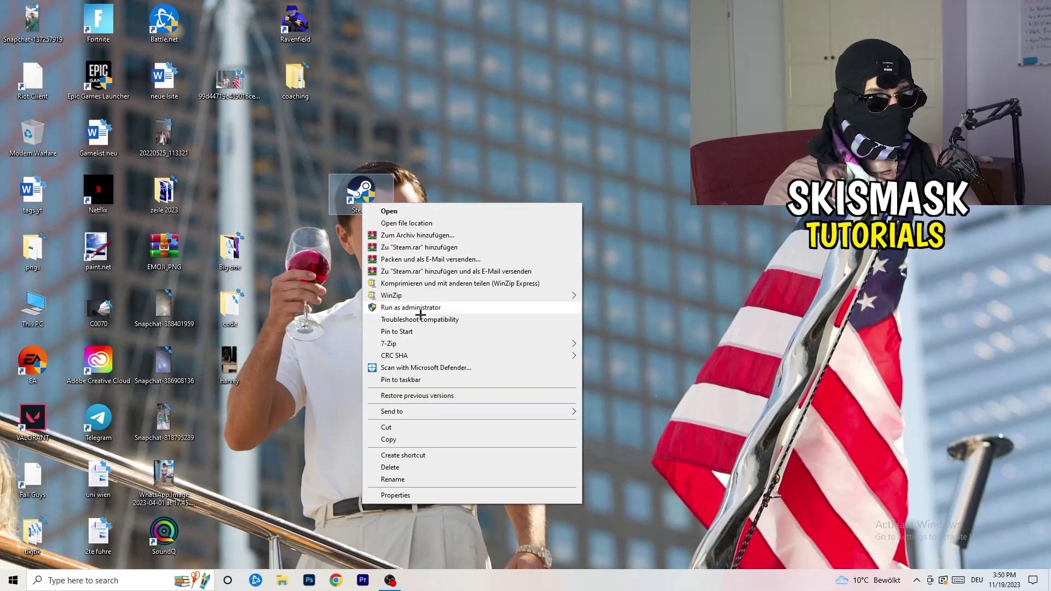
{"action": "left_click", "coordinate": [394, 495]}
{"action": "left_click", "coordinate": [511, 240]}
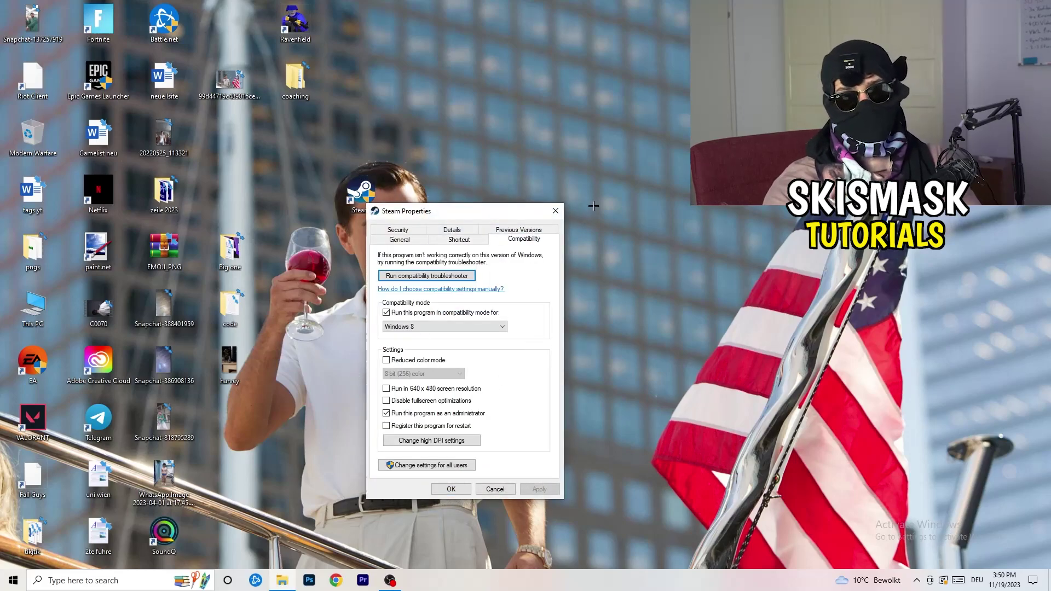
{"action": "left_click", "coordinate": [556, 212]}
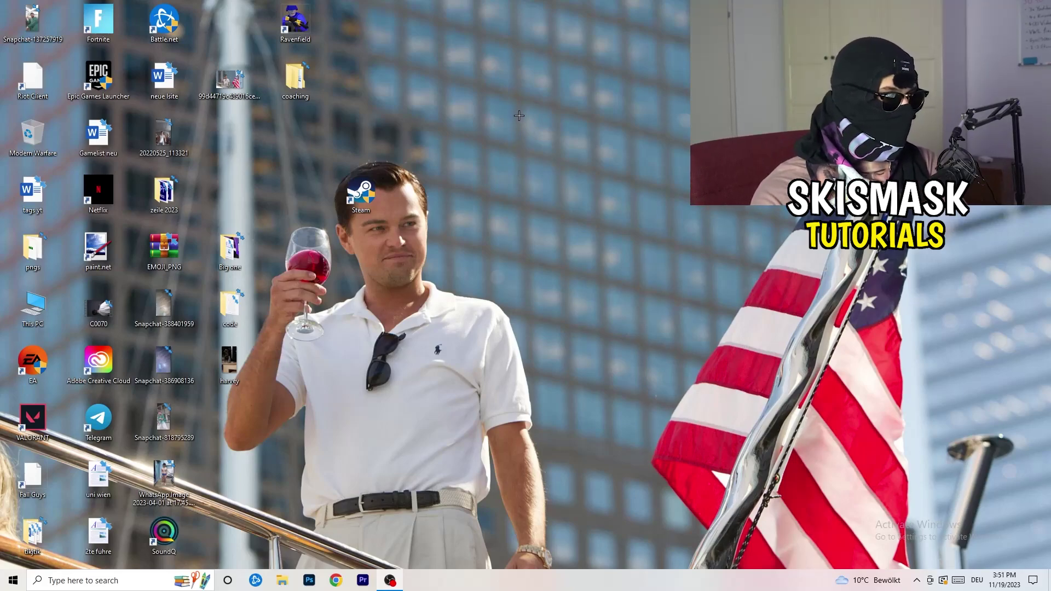
Step: Open Task Manager and maximize its window
{"action": "mouse_move", "coordinate": [532, 588]}
{"action": "left_mouse_down"}
{"action": "mouse_move", "coordinate": [896, 305]}
{"action": "mouse_move", "coordinate": [592, 513]}
{"action": "mouse_move", "coordinate": [534, 558]}
{"action": "mouse_move", "coordinate": [535, 583]}
{"action": "left_mouse_up"}
{"action": "right_click", "coordinate": [535, 583]}
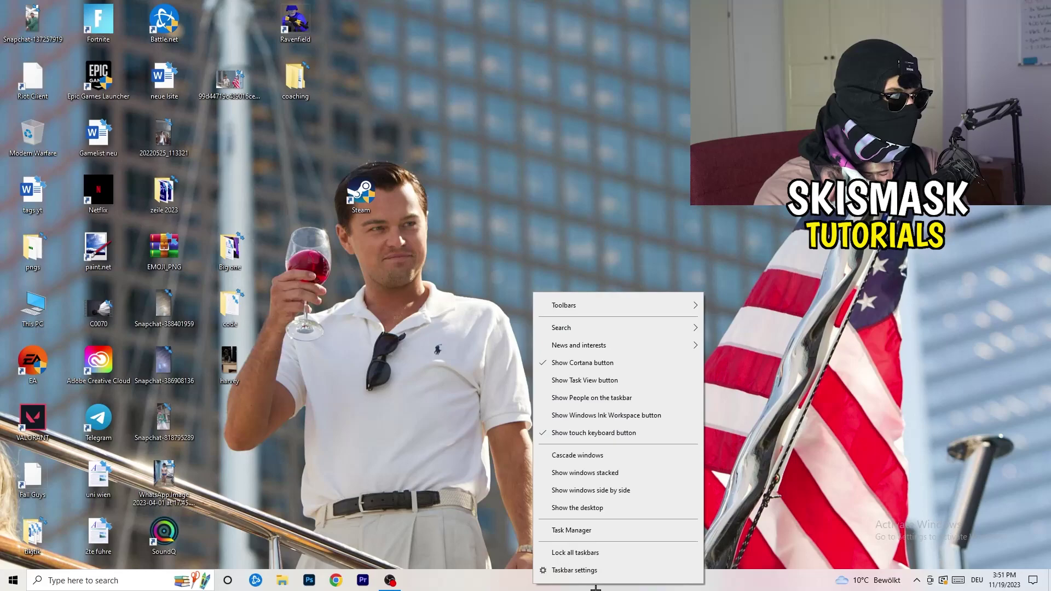
{"action": "left_click", "coordinate": [586, 530]}
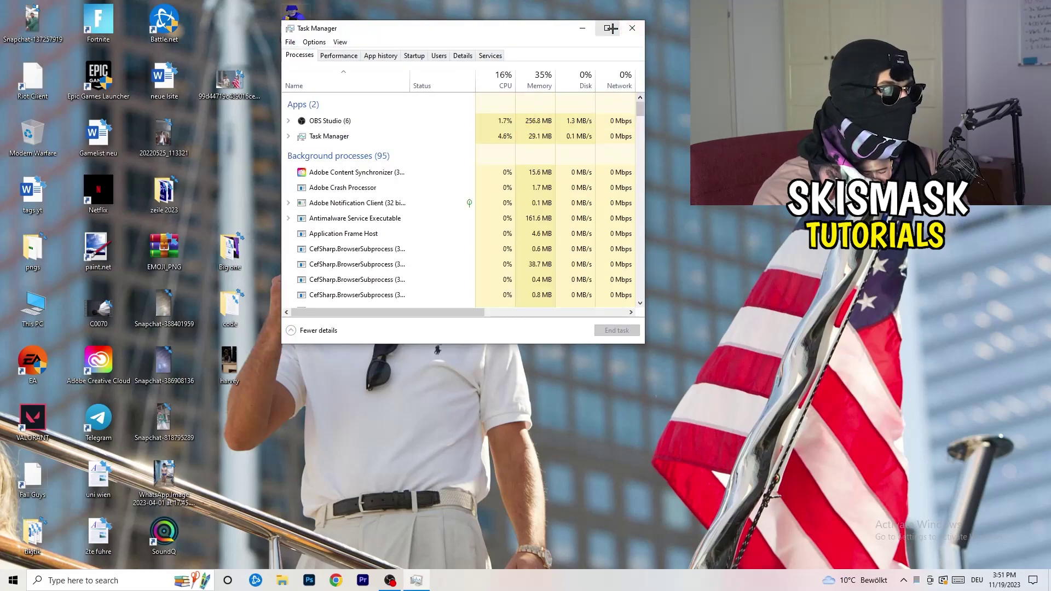
{"action": "left_click", "coordinate": [606, 27]}
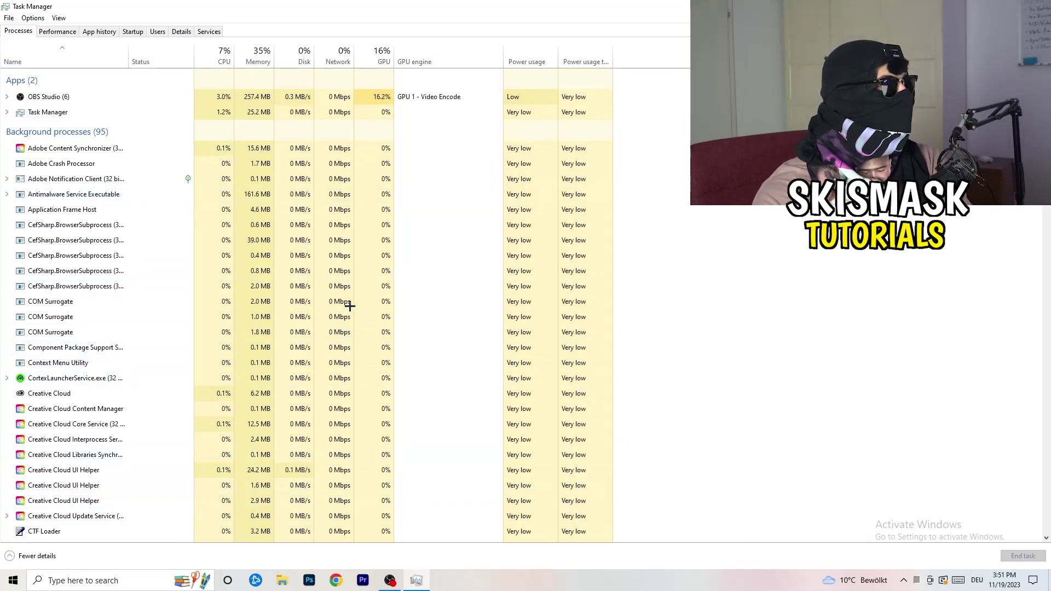
Step: Show the priority levels available for a Creative Cloud UI Helper.exe process in the detailed process list
{"action": "left_click", "coordinate": [181, 31]}
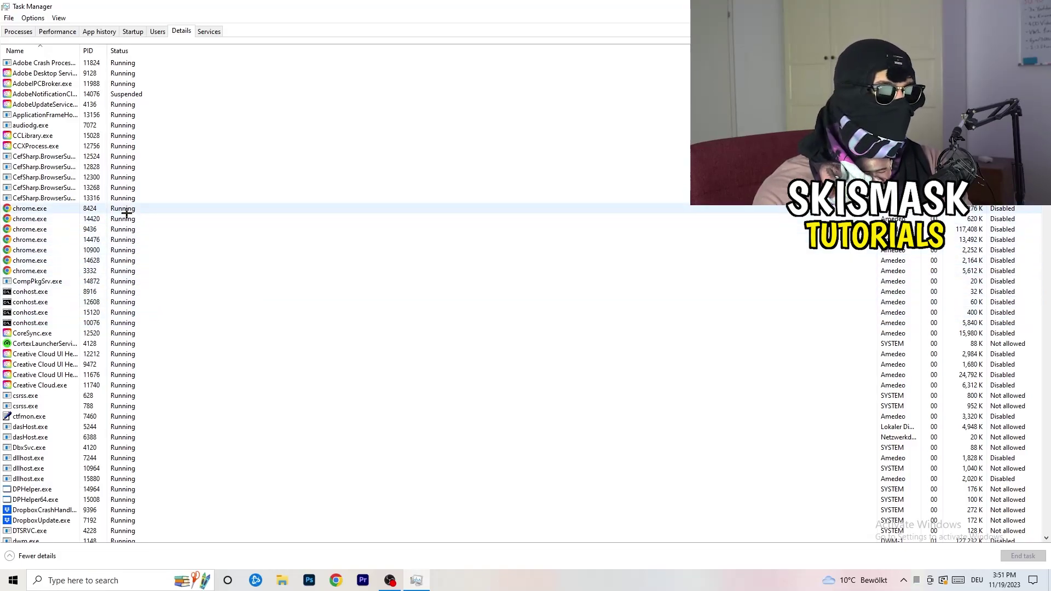
{"action": "scroll", "coordinate": [126, 213], "scroll_direction": "down", "scroll_amount": 3}
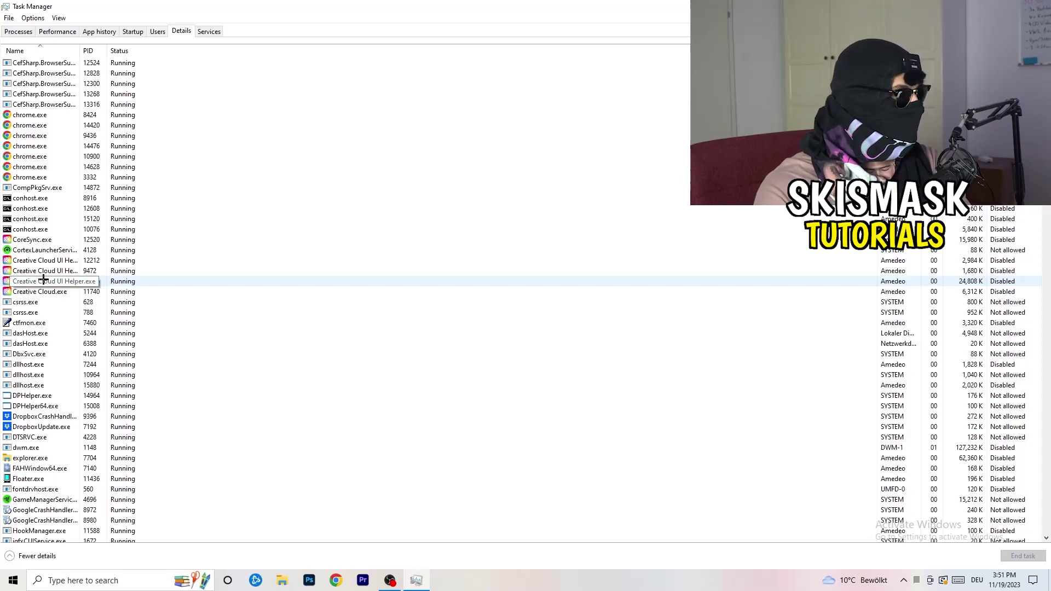
{"action": "right_click", "coordinate": [43, 281]}
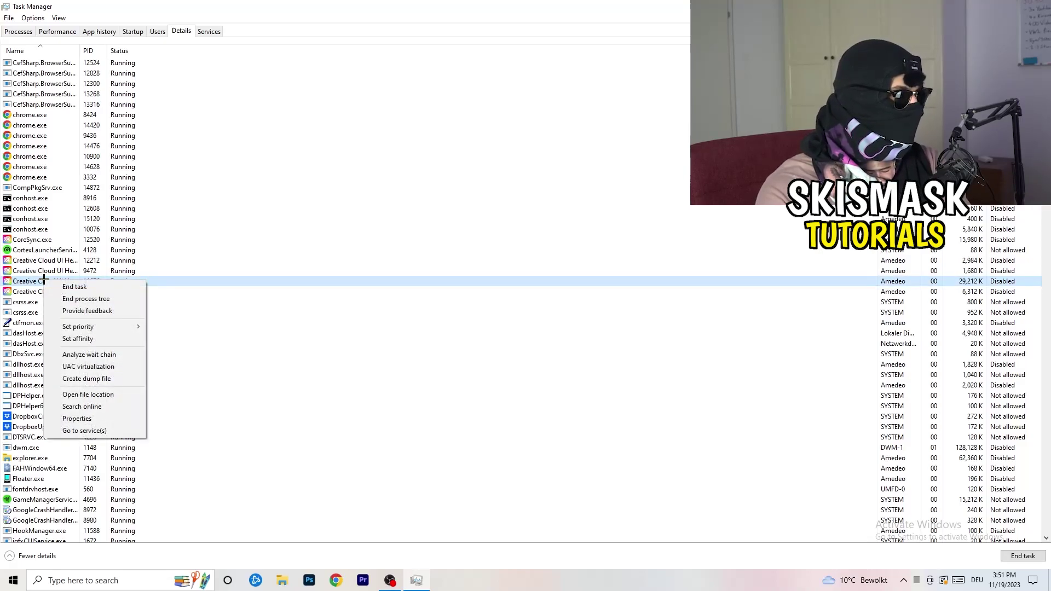
{"action": "mouse_move", "coordinate": [96, 330]}
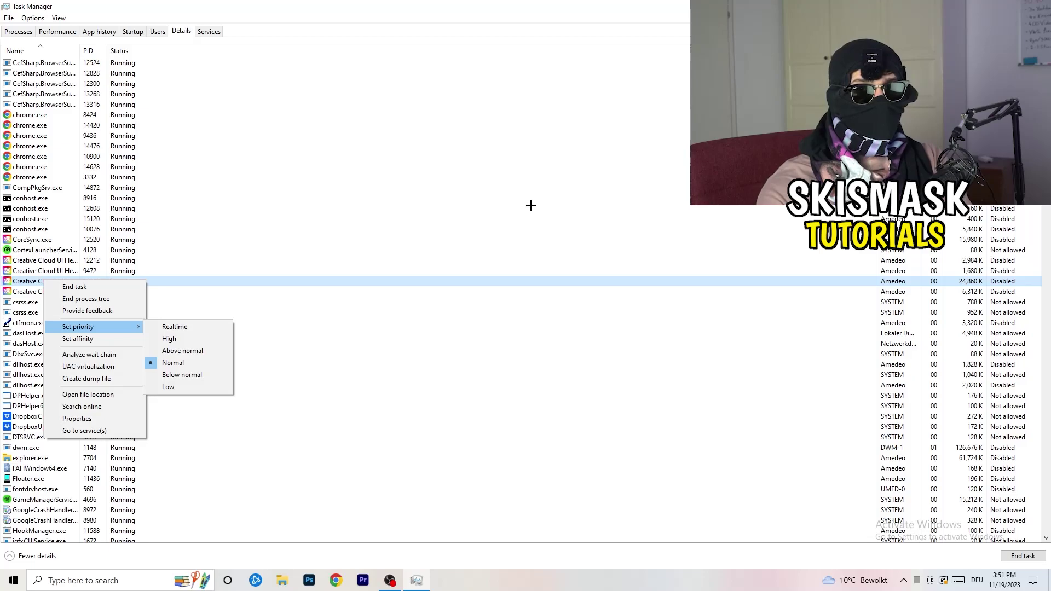
Step: View the startup programs and the options for the File Association Helper entry, then dismiss them
{"action": "left_click", "coordinate": [133, 32]}
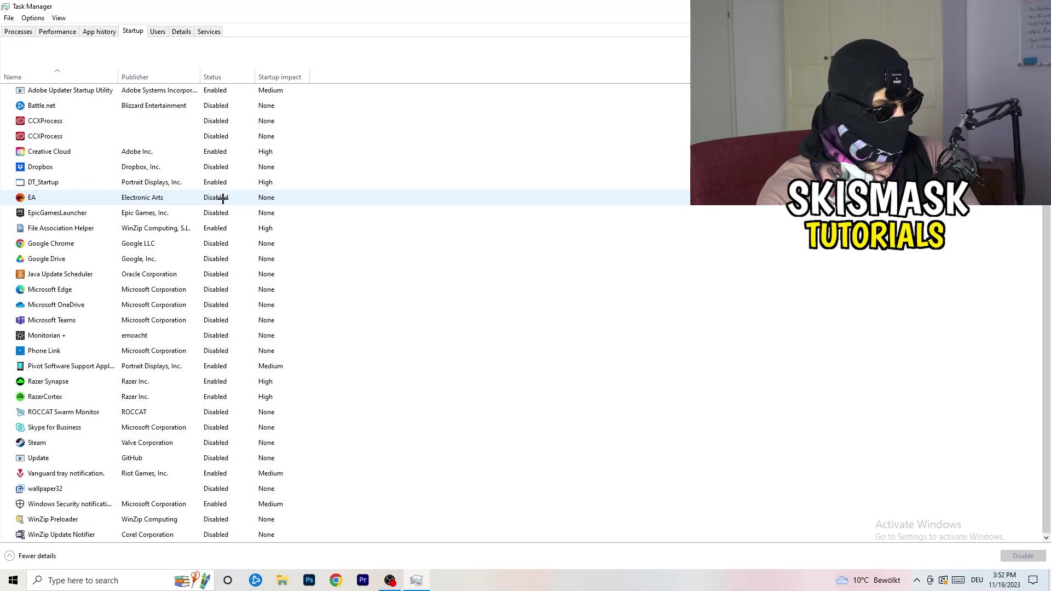
{"action": "right_click", "coordinate": [220, 229]}
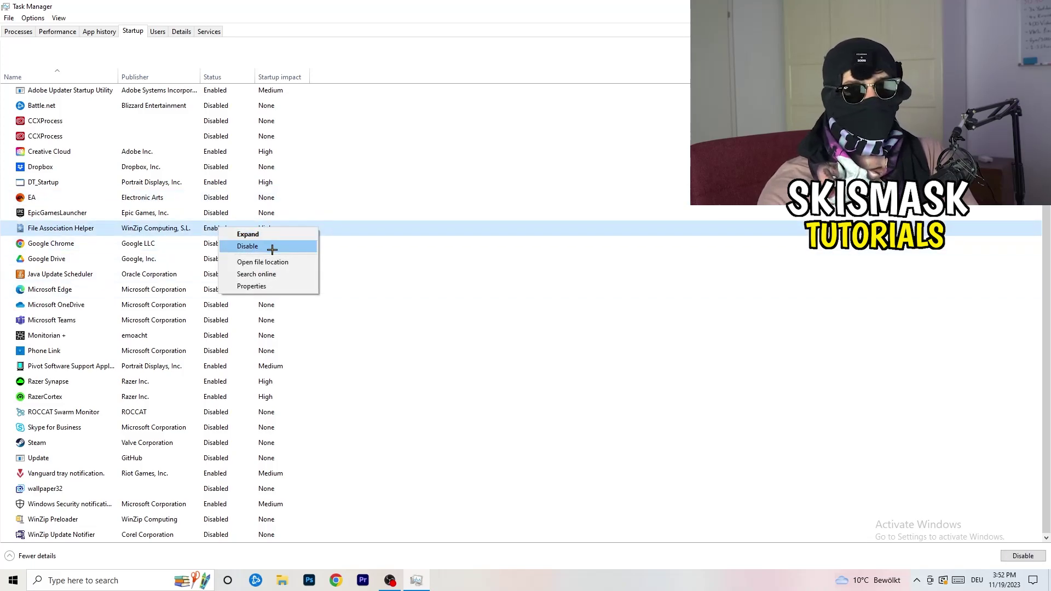
{"action": "left_click", "coordinate": [430, 79]}
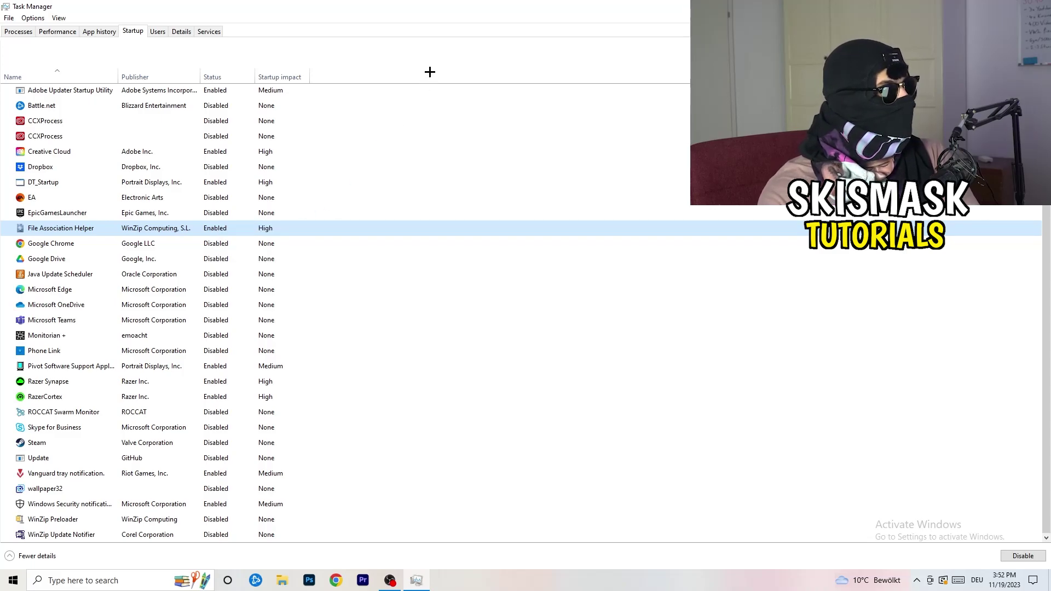
Step: Sort the running processes by GPU usage in both directions and look through the list
{"action": "left_click", "coordinate": [28, 31]}
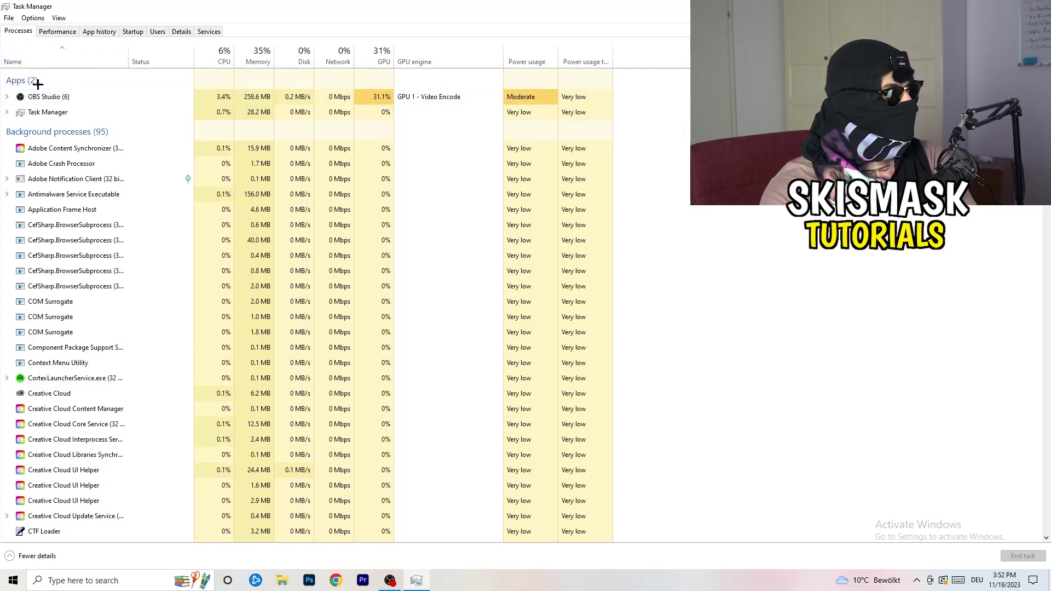
{"action": "left_click", "coordinate": [215, 55]}
{"action": "left_click", "coordinate": [370, 49]}
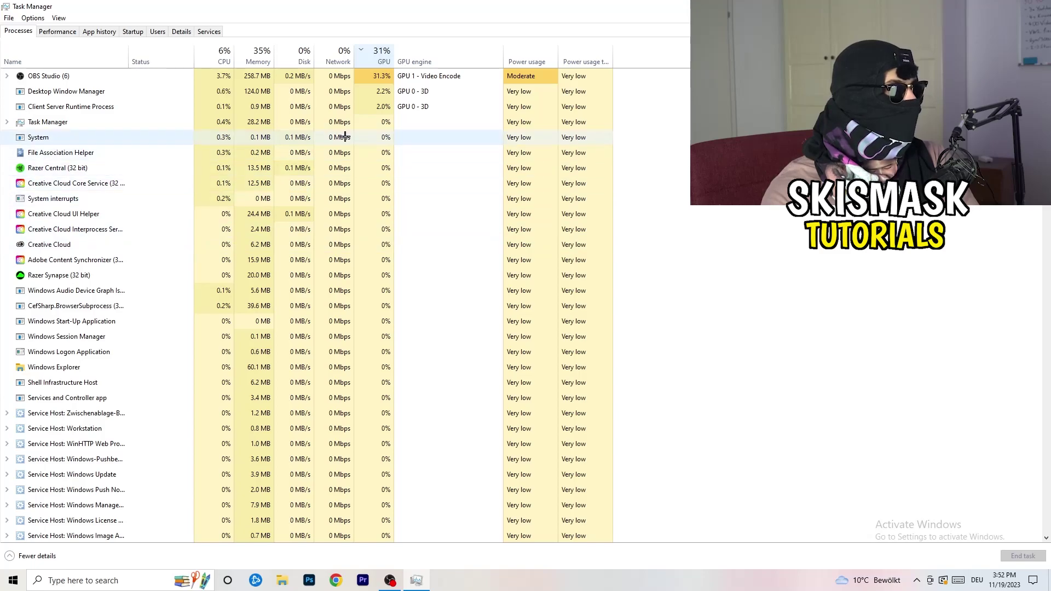
{"action": "left_click", "coordinate": [380, 56]}
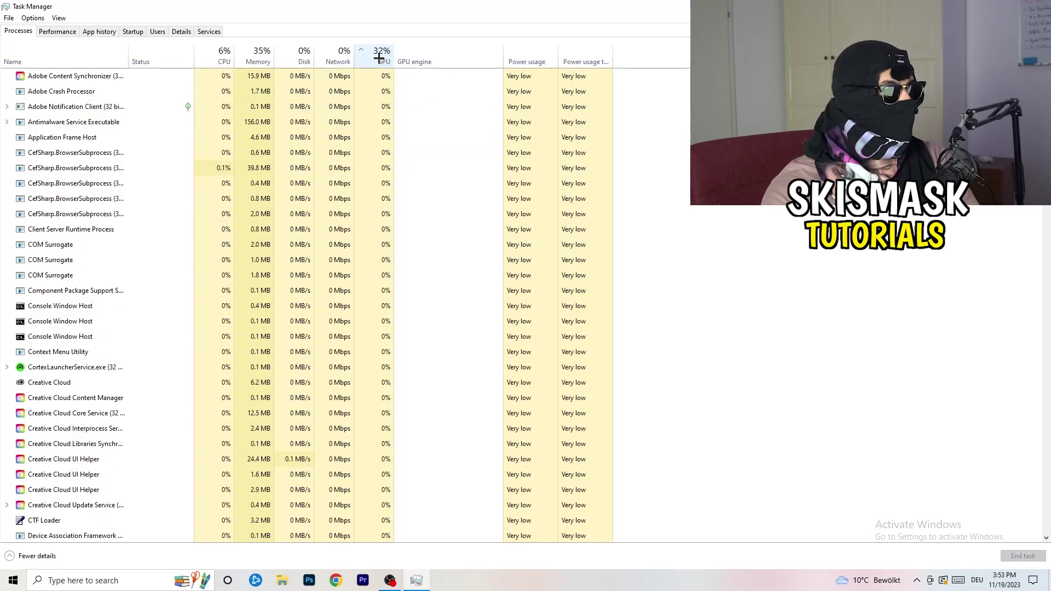
{"action": "scroll", "coordinate": [384, 174], "scroll_direction": "down", "scroll_amount": 4}
{"action": "scroll", "coordinate": [384, 174], "scroll_direction": "down", "scroll_amount": 9}
{"action": "scroll", "coordinate": [386, 172], "scroll_direction": "up", "scroll_amount": 13}
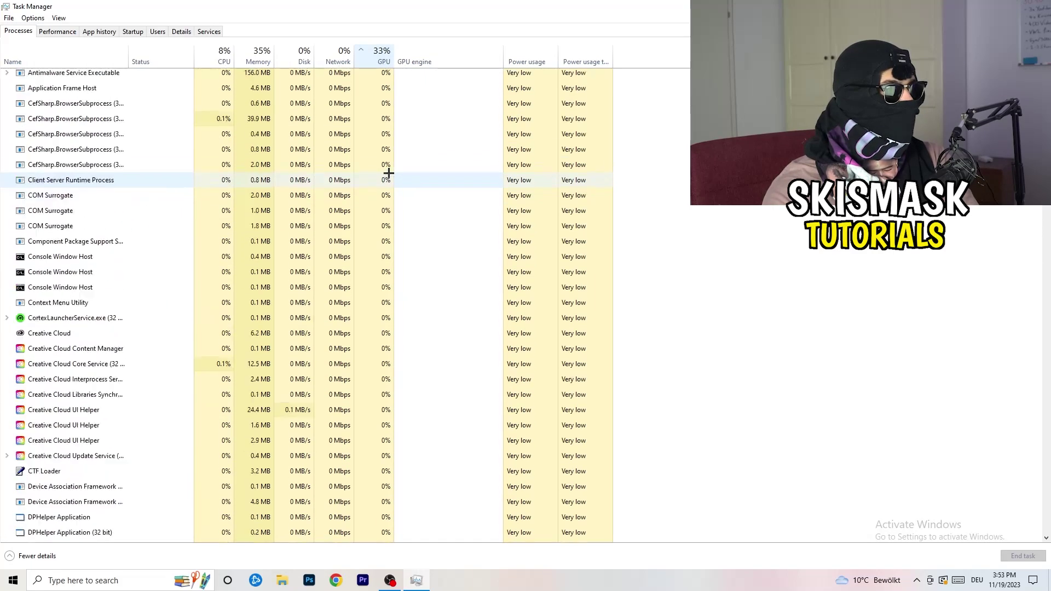
{"action": "scroll", "coordinate": [388, 171], "scroll_direction": "down", "scroll_amount": 20}
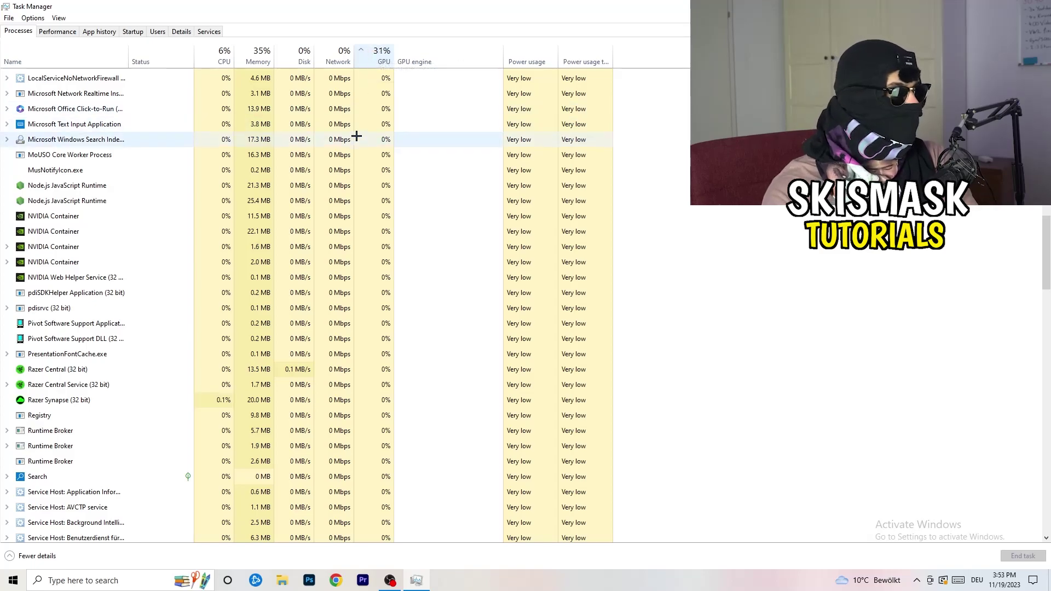
Step: Check the actions for the Microsoft Windows Search indexer process and the list sorted by CPU usage, then close Task Manager
{"action": "right_click", "coordinate": [357, 135]}
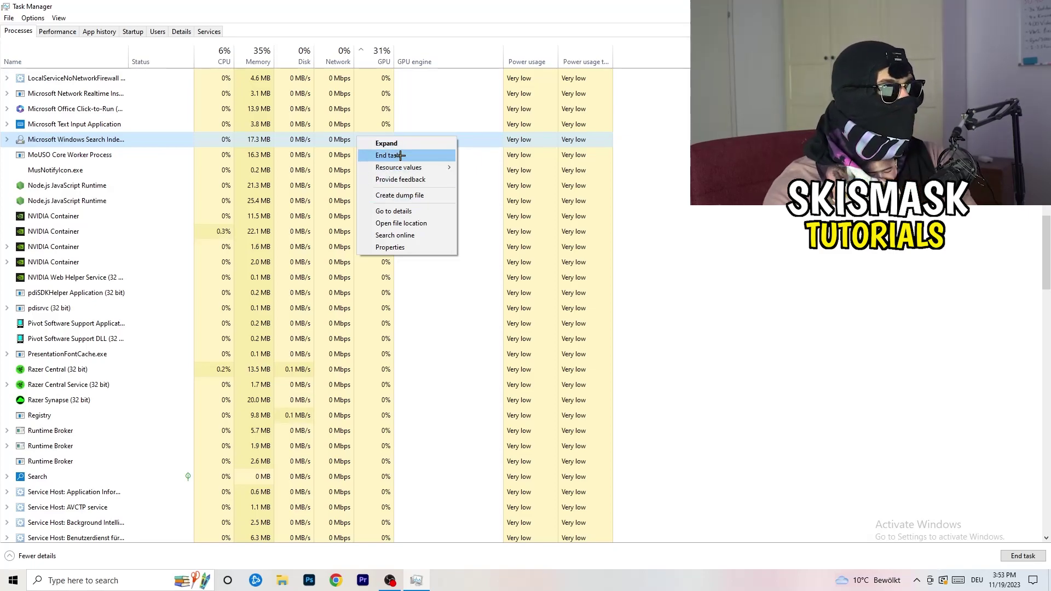
{"action": "left_click", "coordinate": [221, 54]}
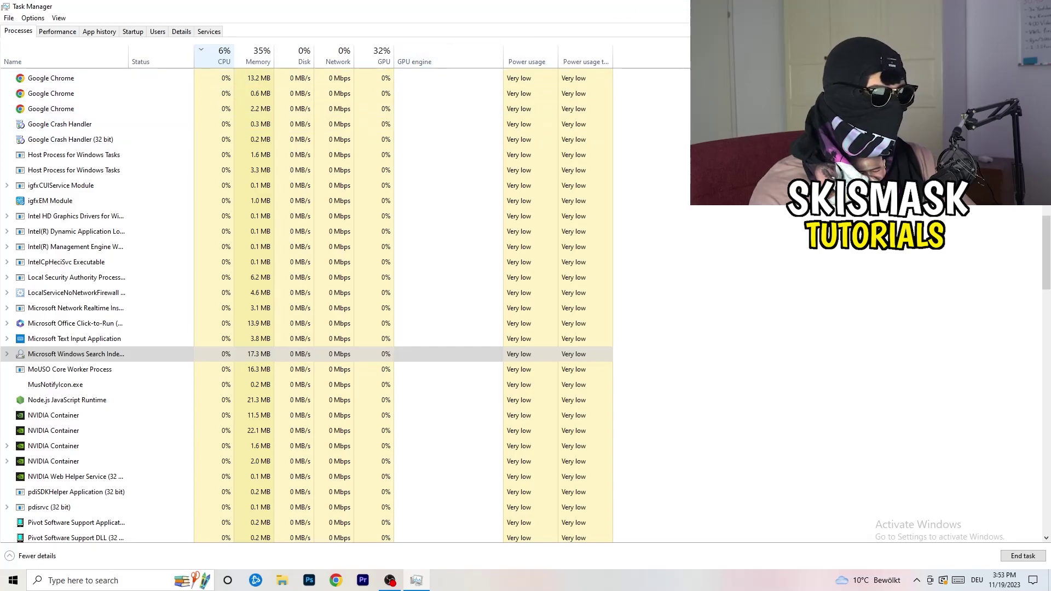
{"action": "key", "text": "alt+F4"}
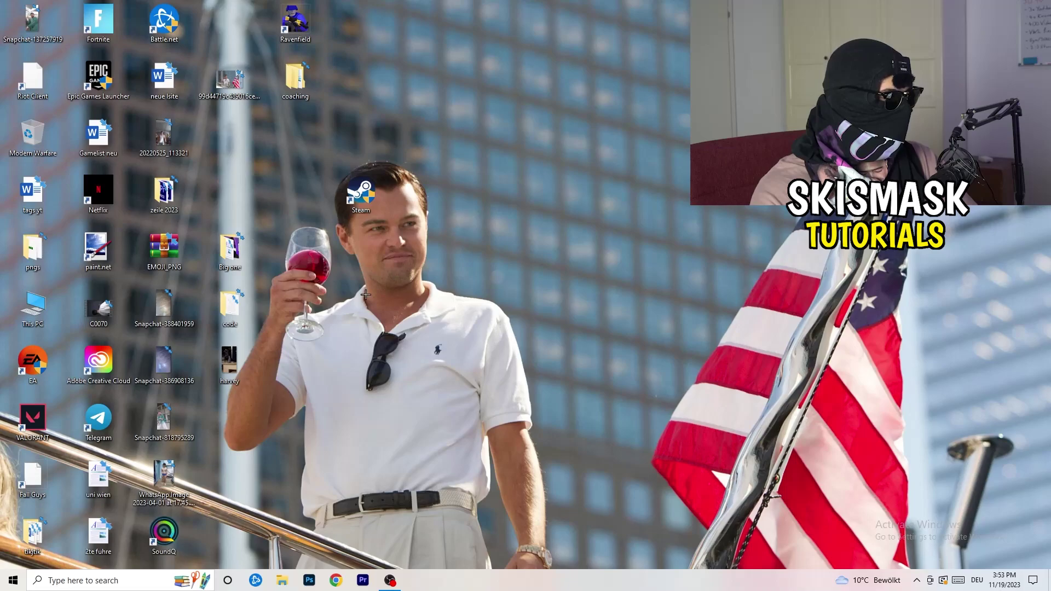
Step: Review the Captures and Game Mode pages in the Windows gaming settings and return to the Settings home page
{"action": "left_click", "coordinate": [4, 586]}
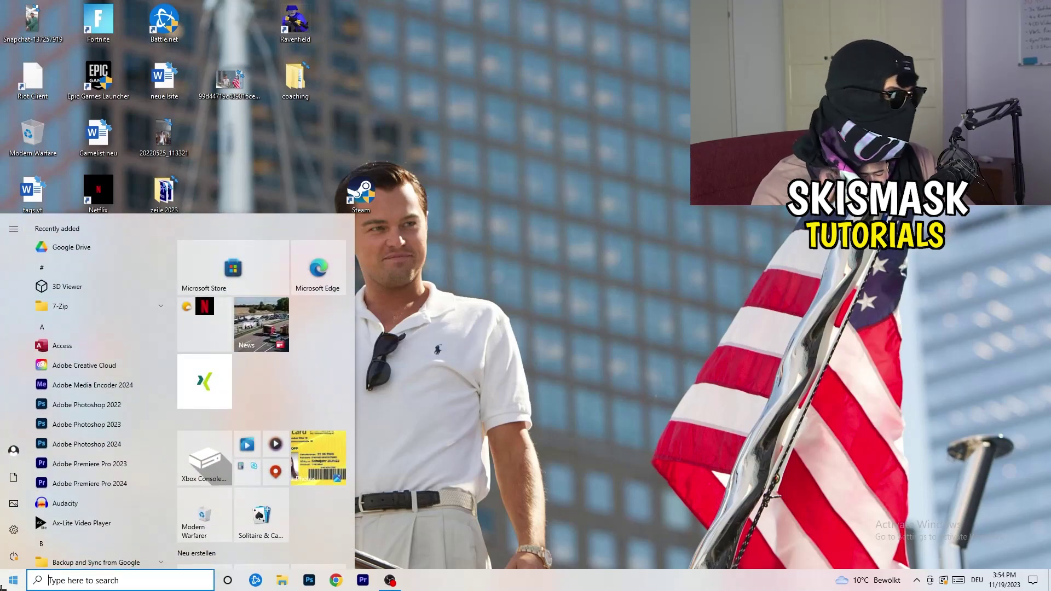
{"action": "left_click", "coordinate": [12, 531]}
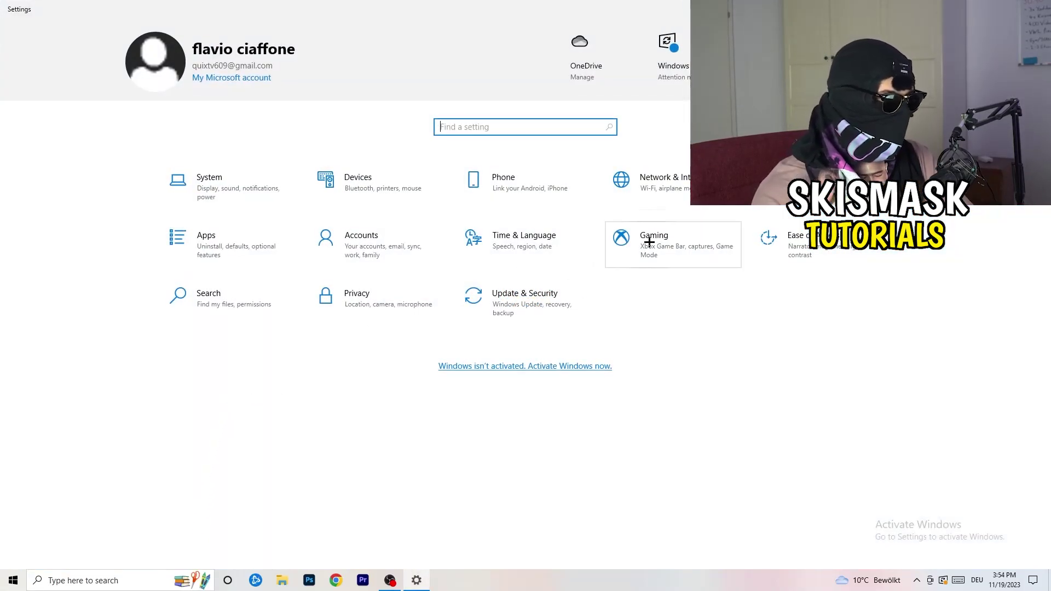
{"action": "left_click", "coordinate": [624, 241]}
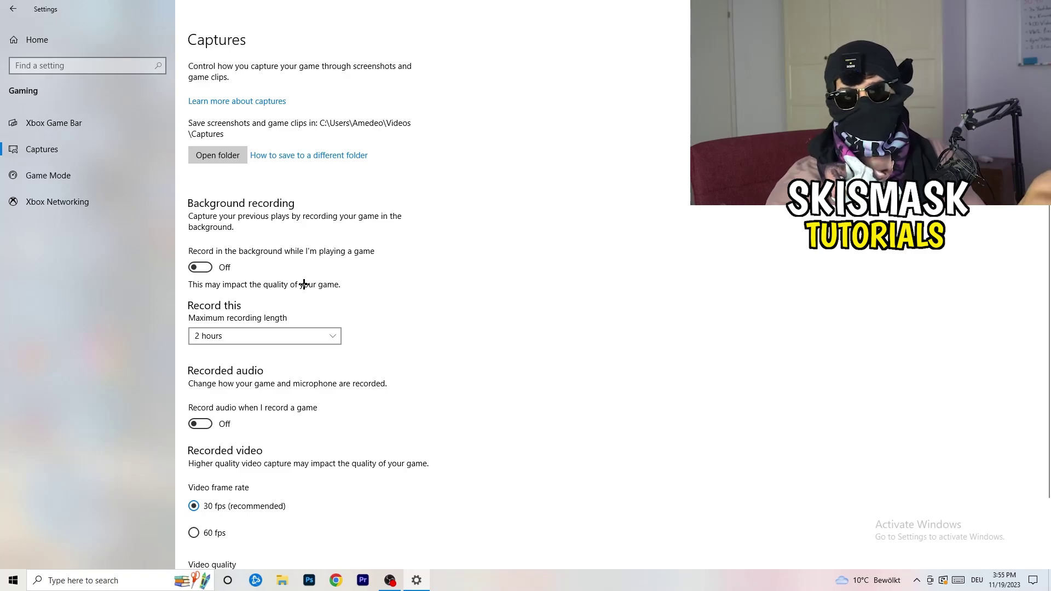
{"action": "scroll", "coordinate": [296, 284], "scroll_direction": "down", "scroll_amount": 2}
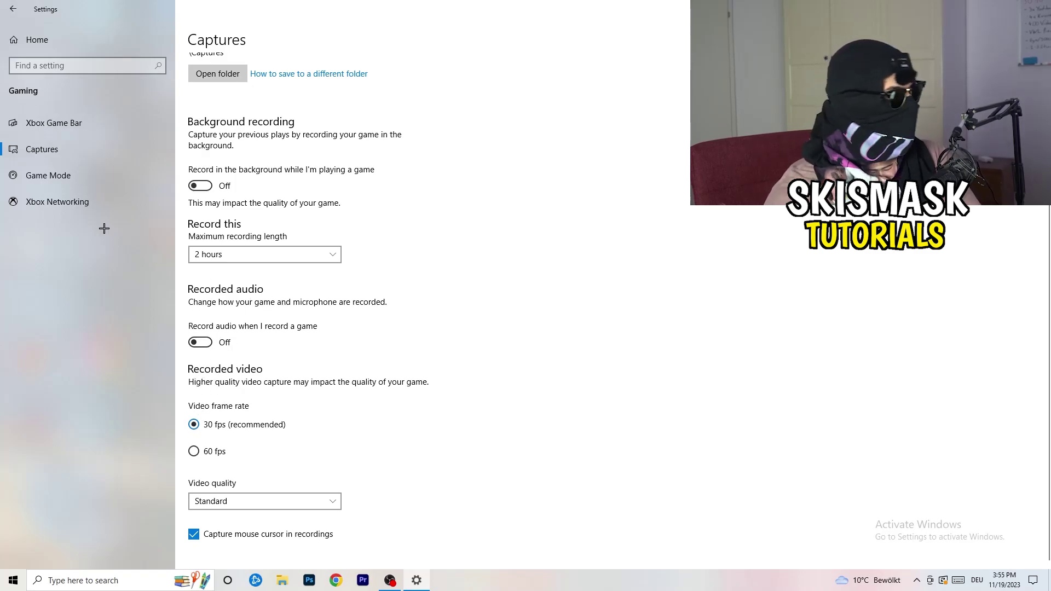
{"action": "left_click", "coordinate": [23, 175]}
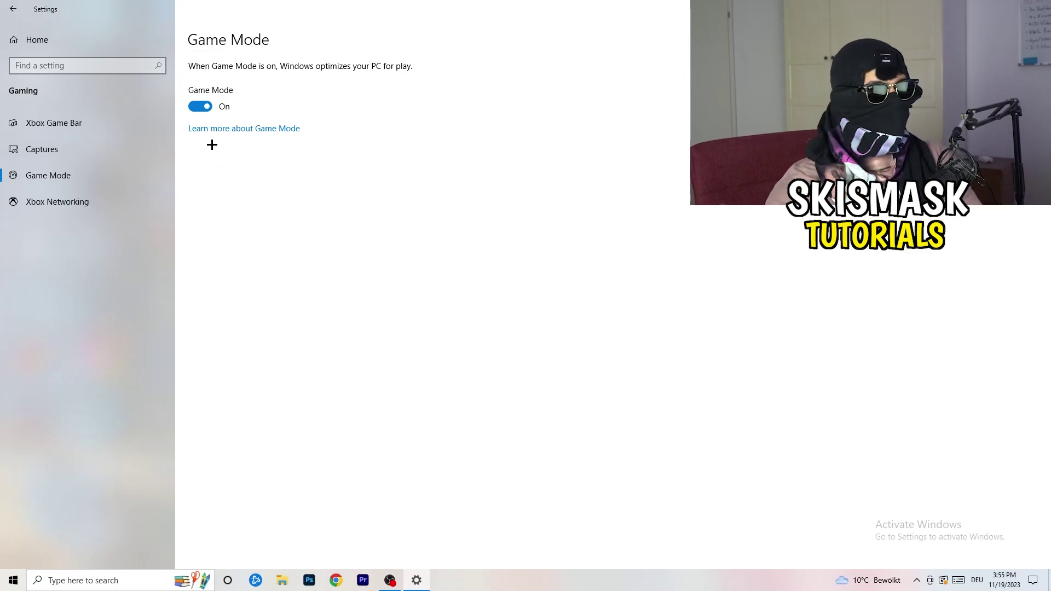
{"action": "left_click", "coordinate": [13, 9]}
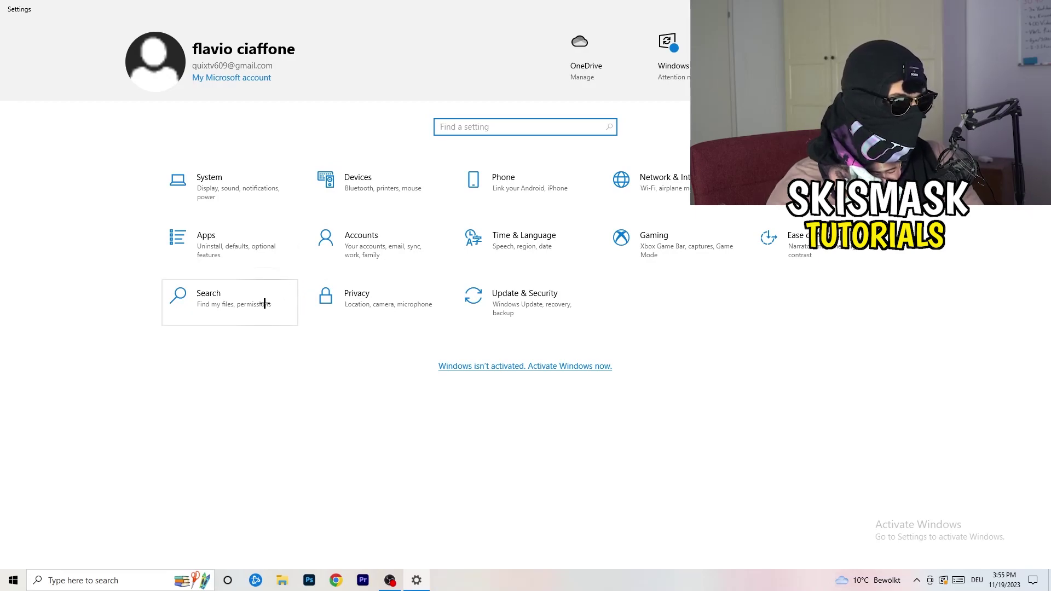
Step: Check the Windows Update page under Update & Security, look briefly at the desktop behind it, and return to the Settings home page
{"action": "left_click", "coordinate": [543, 342]}
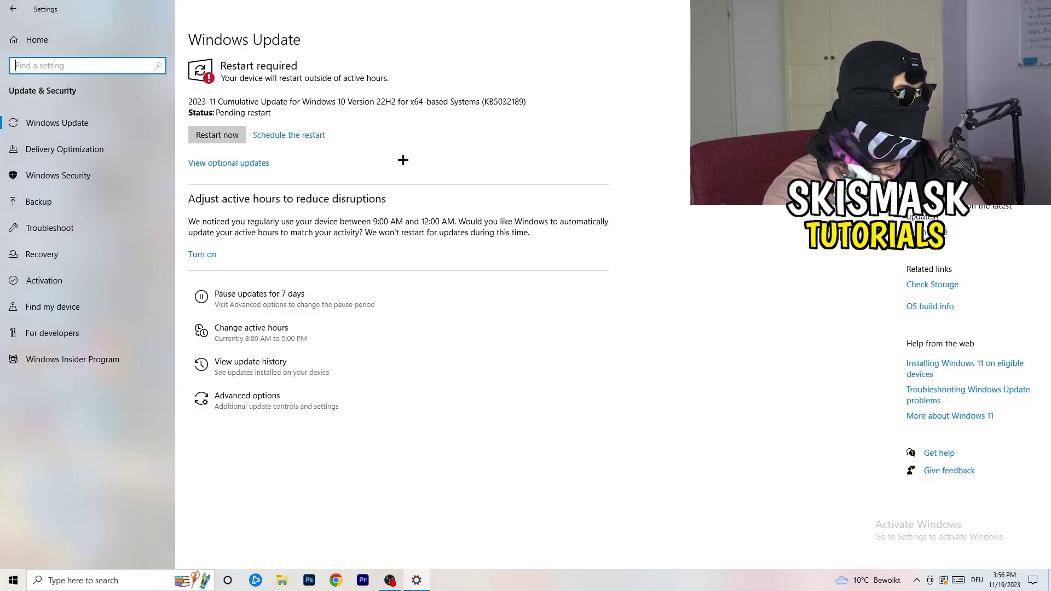
{"action": "left_click_drag", "start_coordinate": [416, 9], "coordinate": [172, 406]}
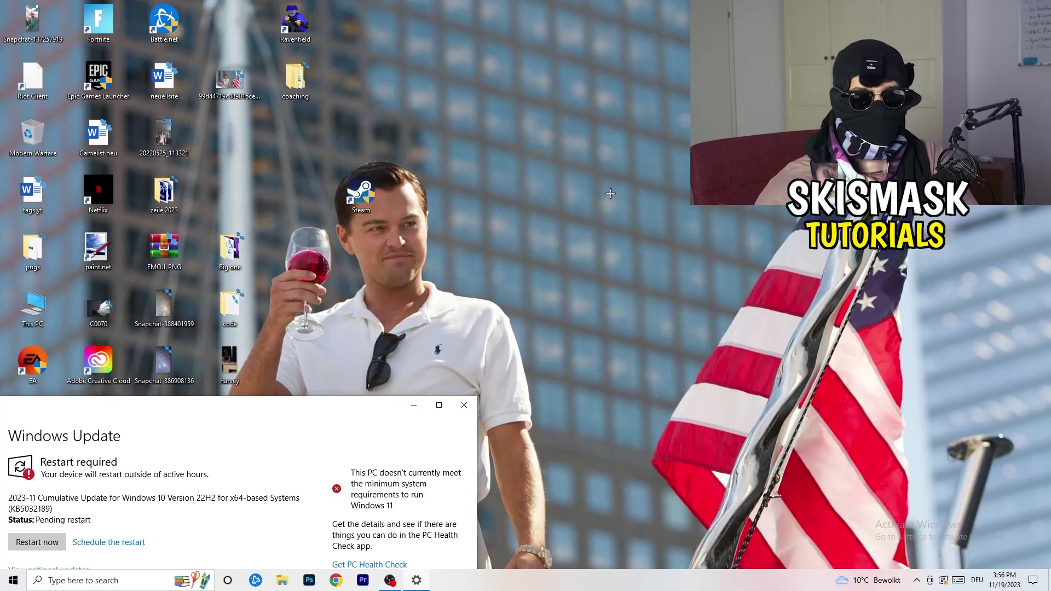
{"action": "left_click", "coordinate": [438, 405]}
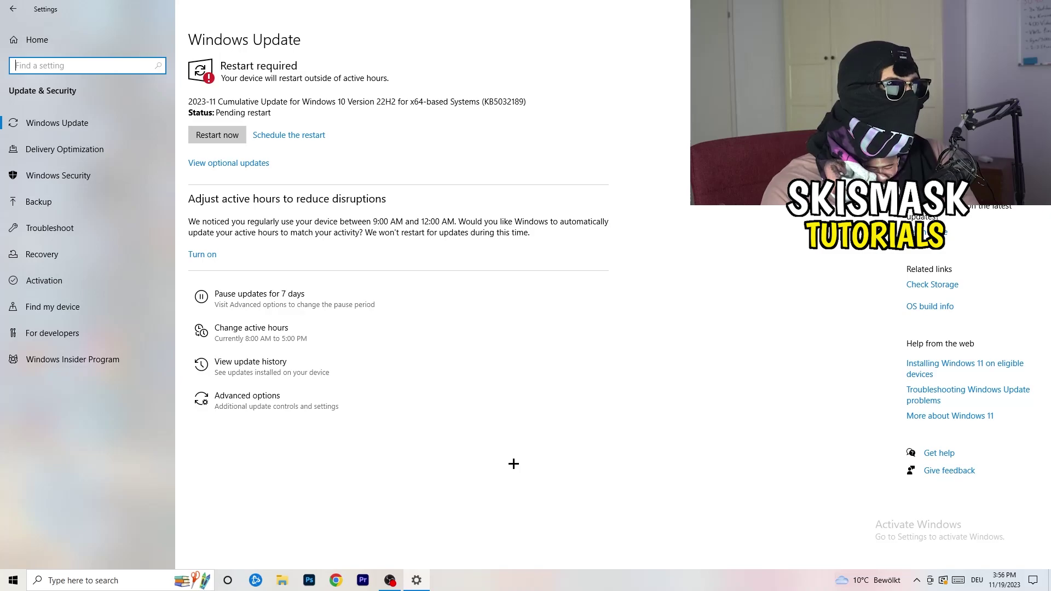
{"action": "left_click", "coordinate": [13, 9]}
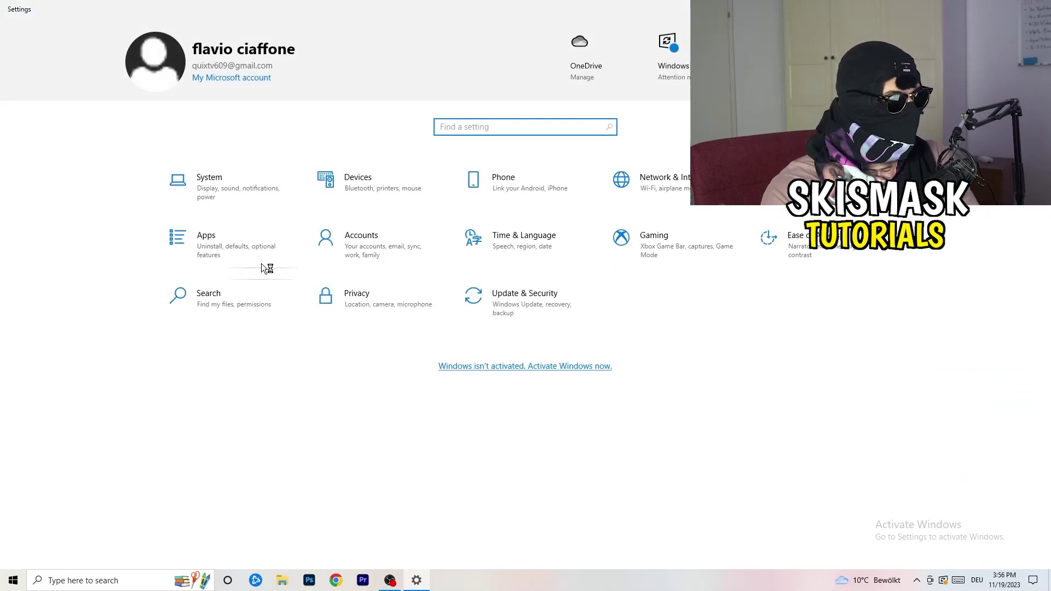
Step: Review the System display settings down to Scale and layout and view the display resolution options without changing them
{"action": "left_click", "coordinate": [230, 186]}
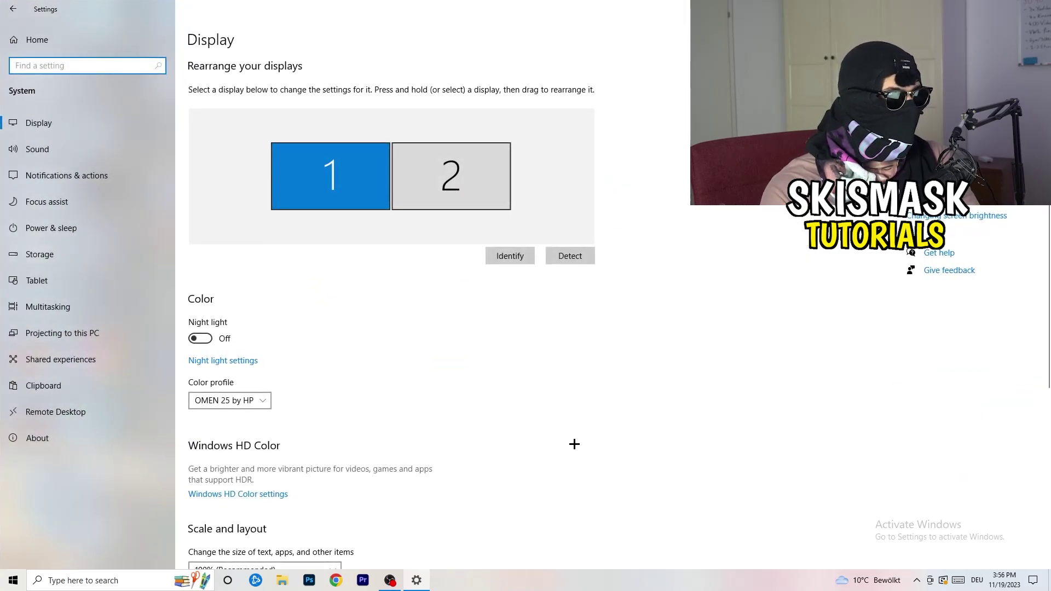
{"action": "left_click", "coordinate": [201, 43]}
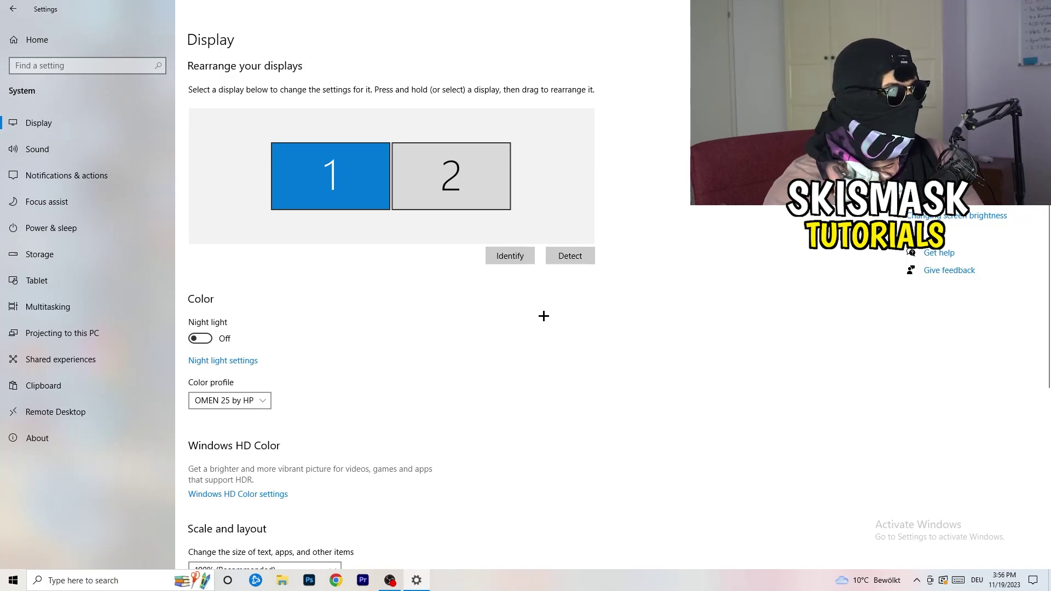
{"action": "scroll", "coordinate": [411, 276], "scroll_direction": "down", "scroll_amount": 3}
{"action": "scroll", "coordinate": [411, 276], "scroll_direction": "down", "scroll_amount": 2}
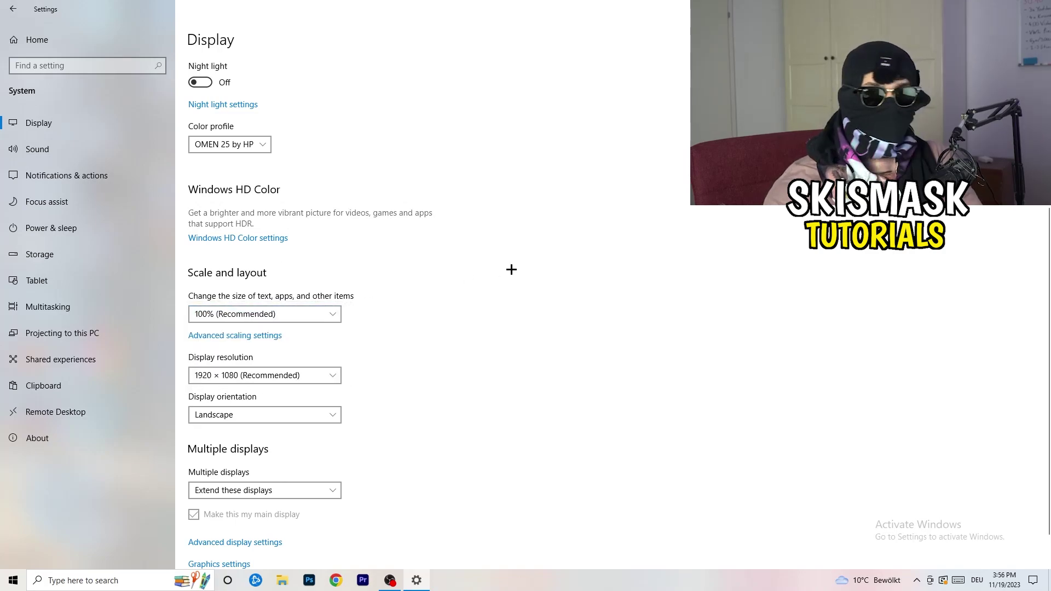
{"action": "scroll", "coordinate": [252, 296], "scroll_direction": "down", "scroll_amount": 2}
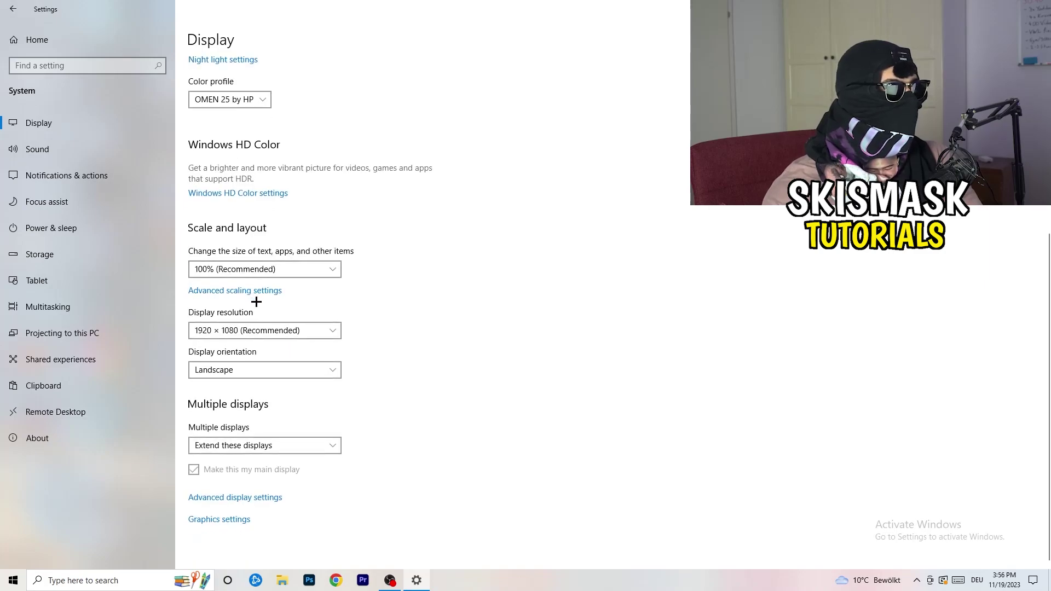
{"action": "left_click", "coordinate": [284, 336]}
{"action": "left_click", "coordinate": [517, 296]}
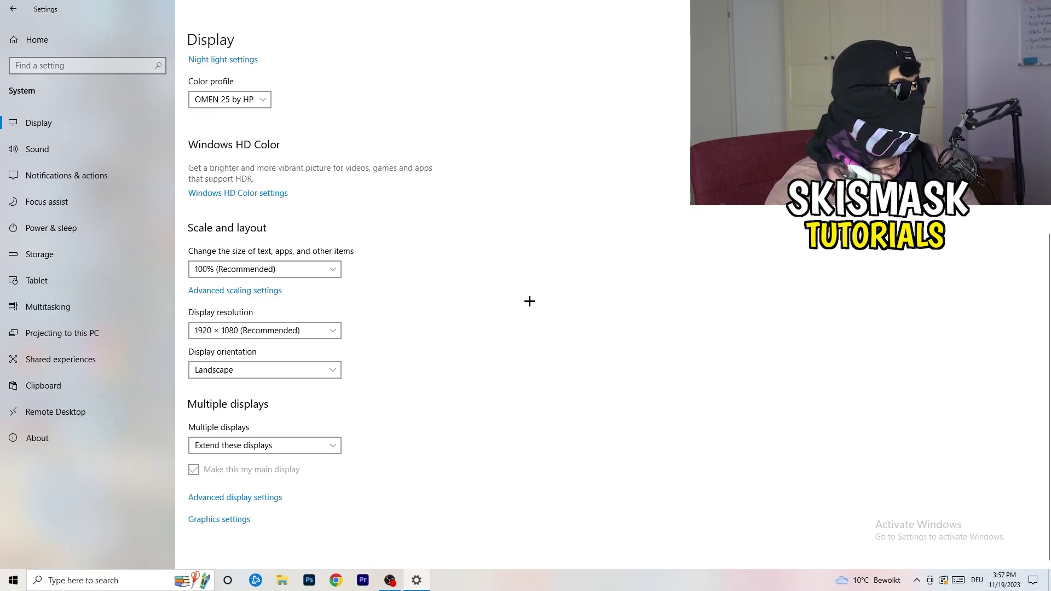
Step: Review the power plans in Power Options, including collapsing and expanding the additional plans, and close the window
{"action": "left_click", "coordinate": [70, 229]}
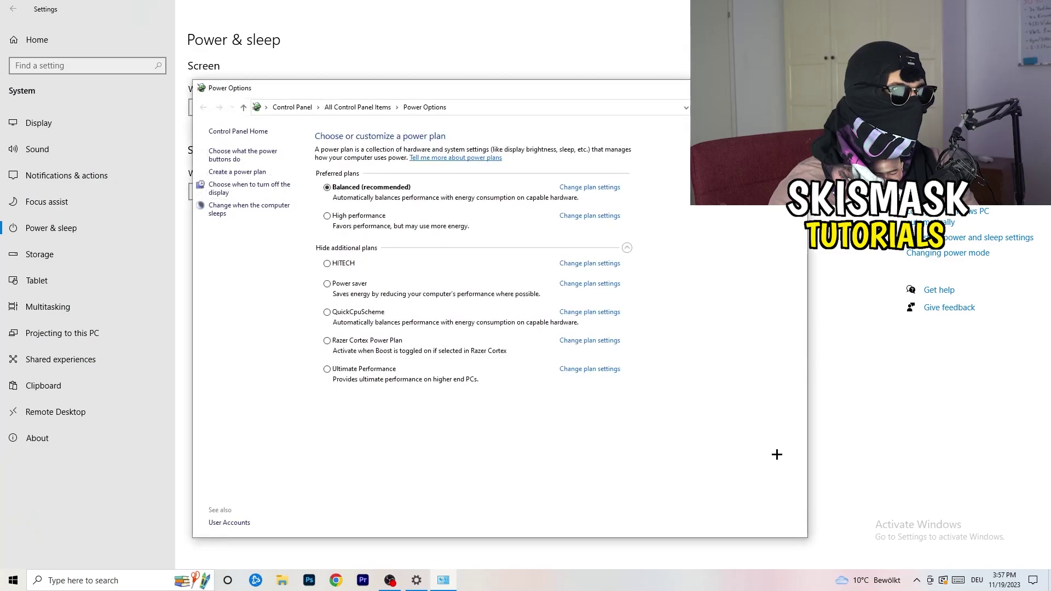
{"action": "left_click", "coordinate": [627, 247]}
{"action": "left_click", "coordinate": [627, 248]}
{"action": "left_click", "coordinate": [627, 248]}
{"action": "left_click", "coordinate": [627, 247]}
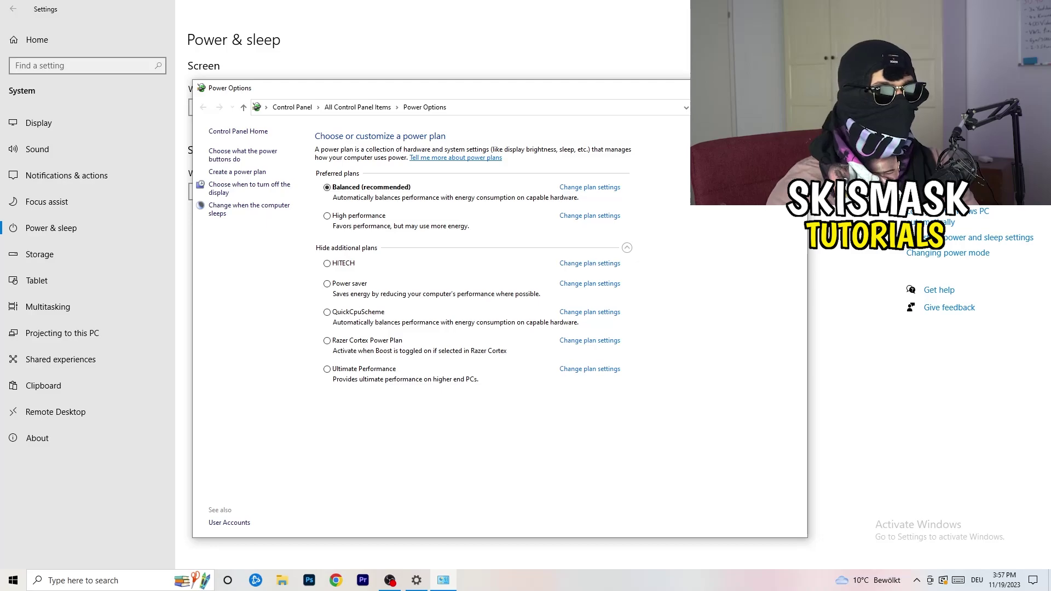
{"action": "key", "text": "alt+F4"}
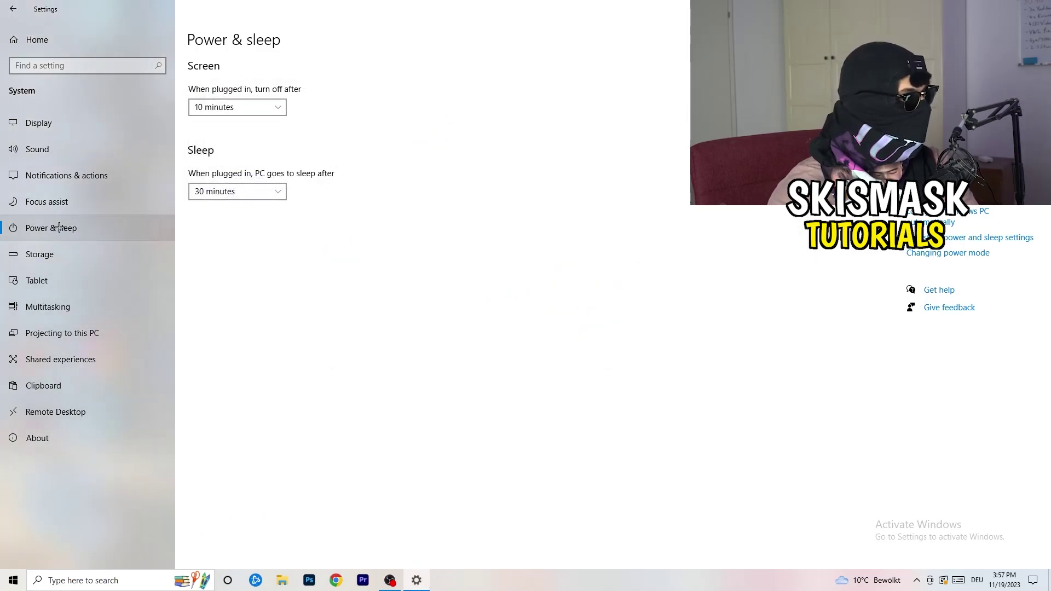
Step: Review the Storage page and the Storage Sense configuration options, then close Settings
{"action": "left_click", "coordinate": [64, 255]}
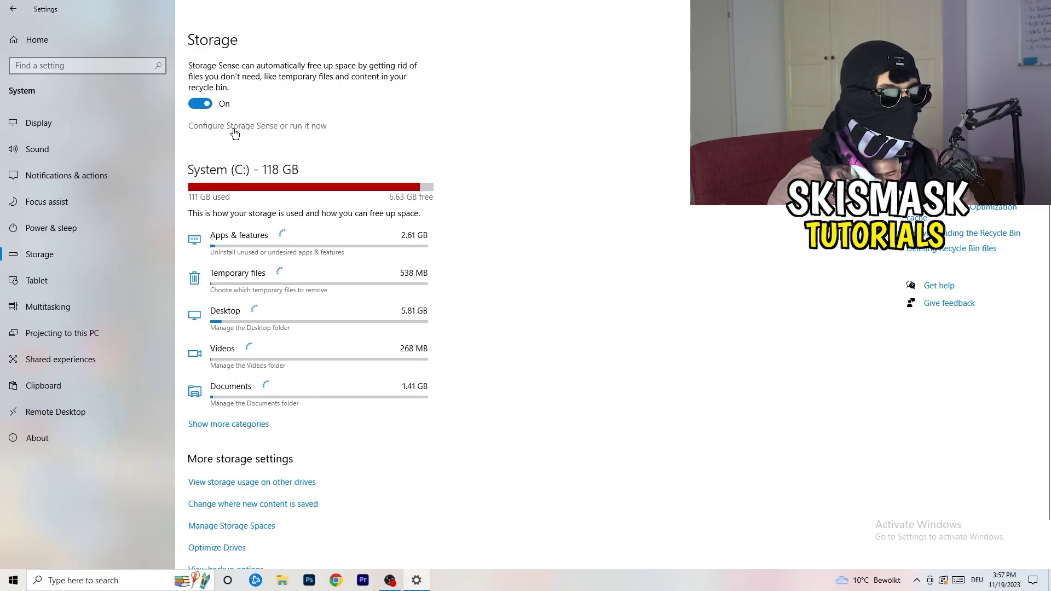
{"action": "left_click", "coordinate": [234, 127]}
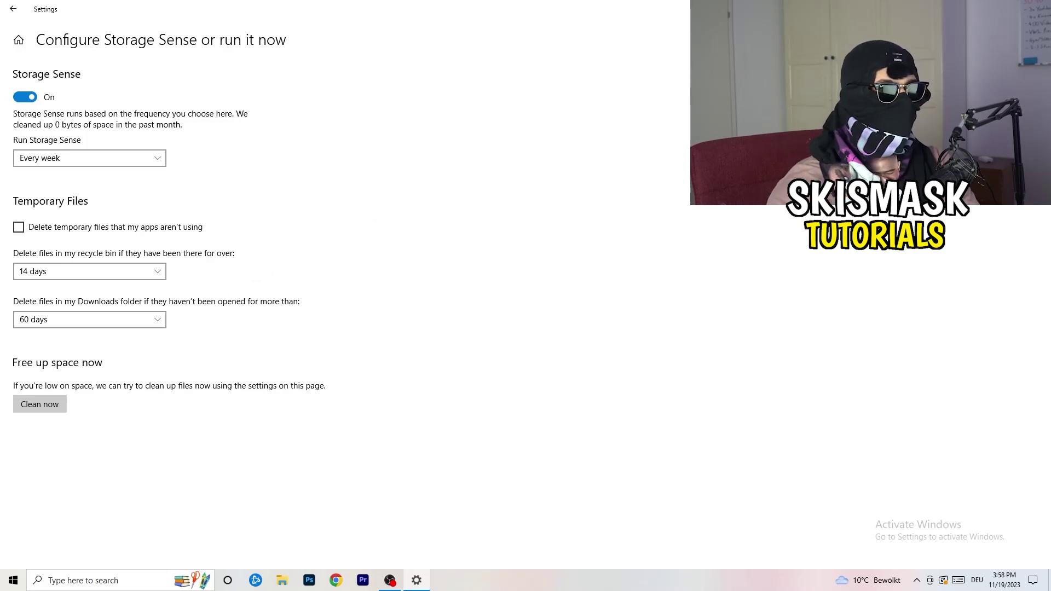
{"action": "key", "text": "alt+F4"}
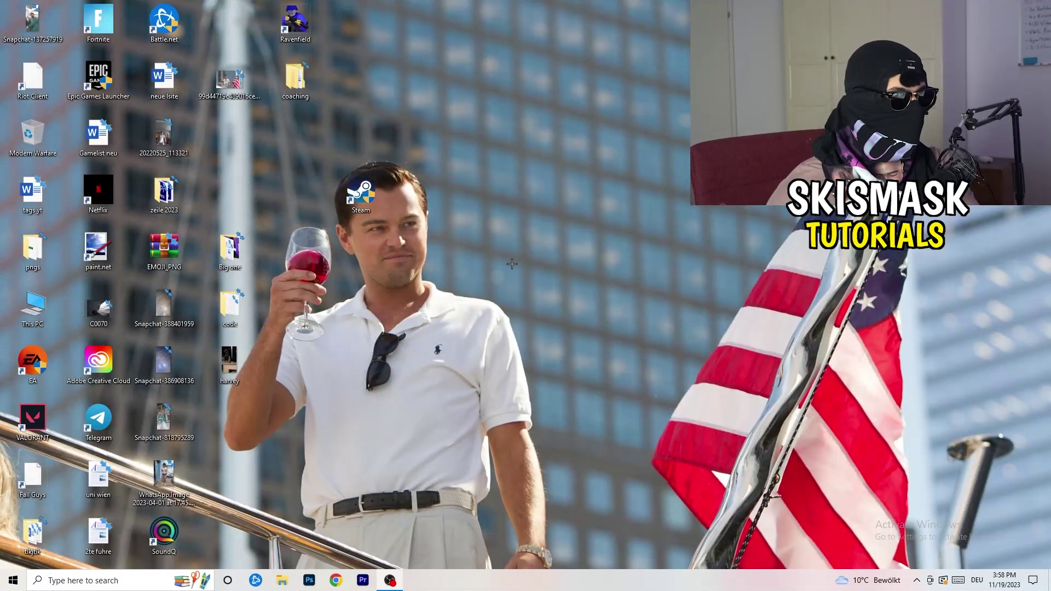